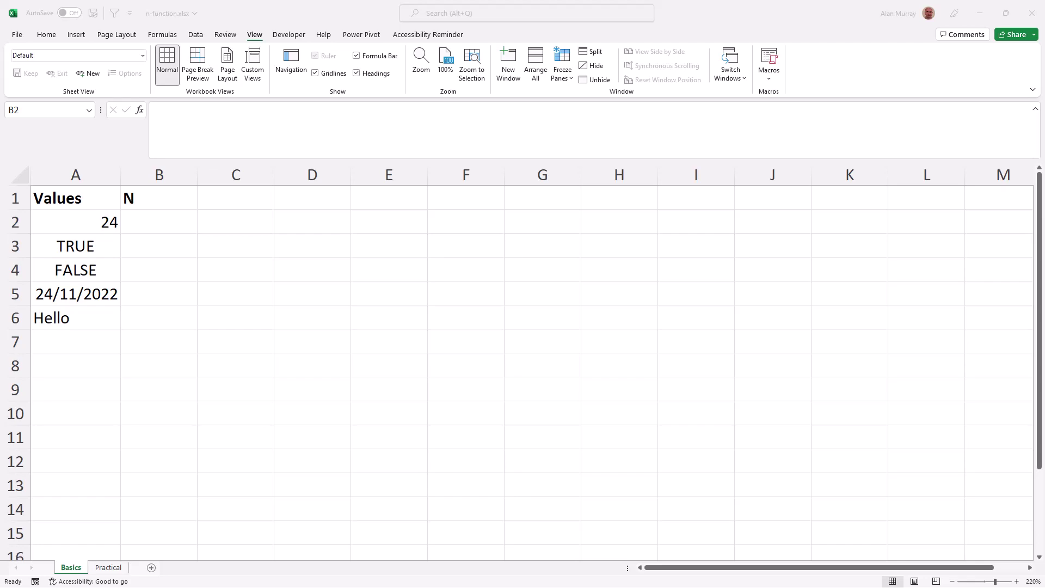
# - Enter the formula =N(A2) in cell B2 to convert the first value
pyautogui.click(193, 224)
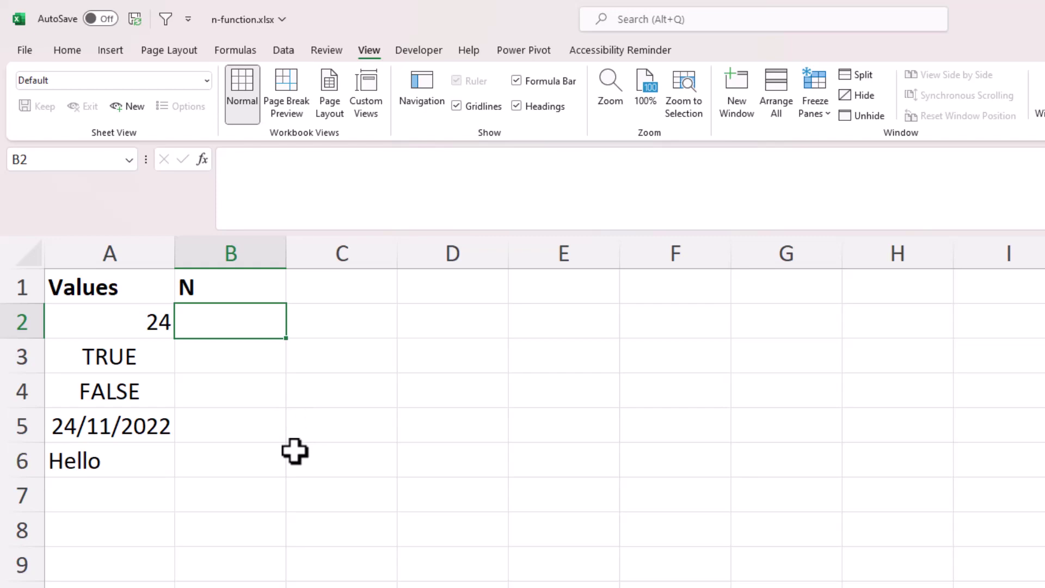
pyautogui.write('=n')
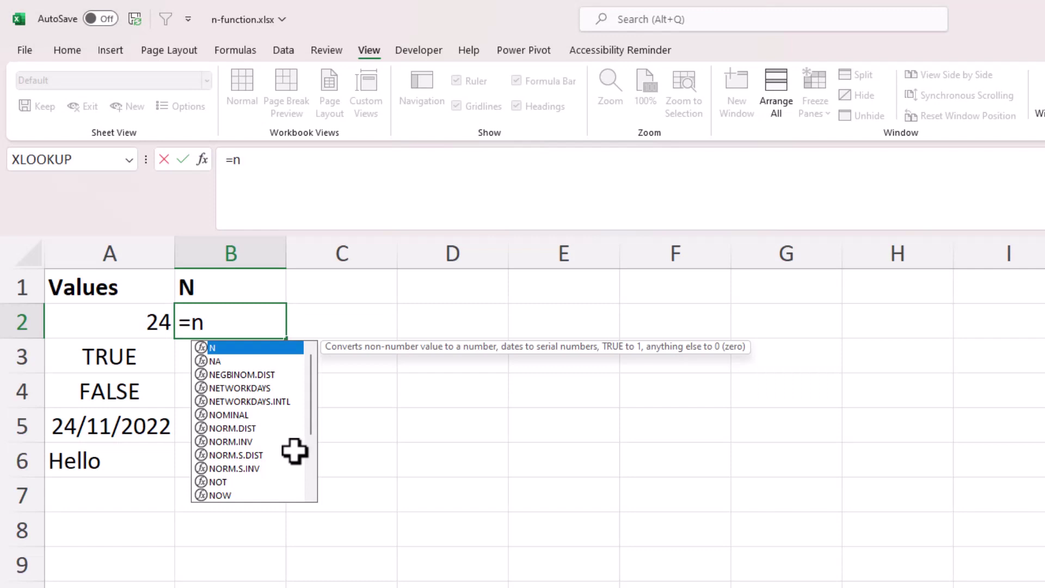
pyautogui.press('Tab')
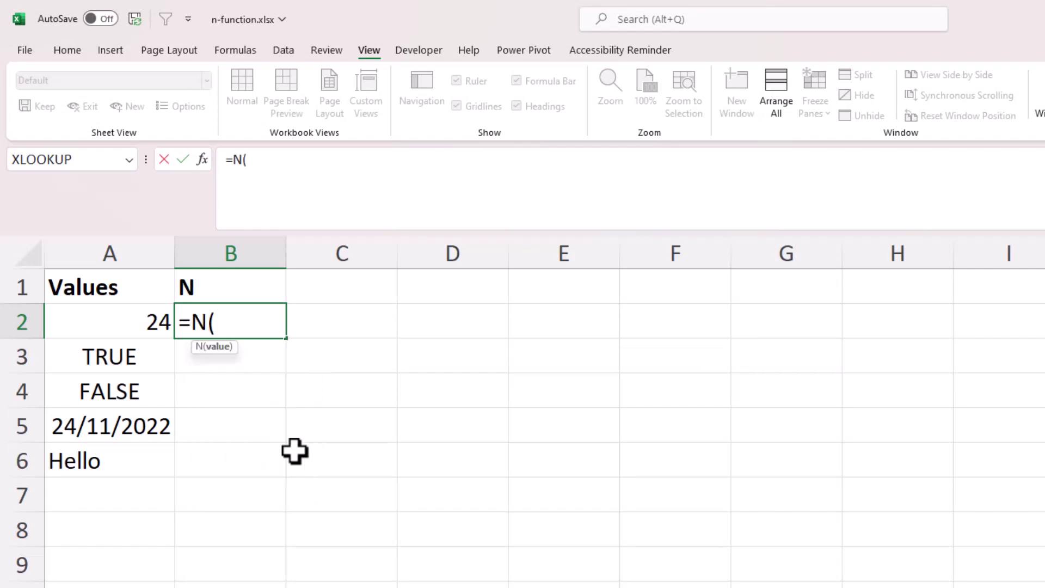
pyautogui.click(155, 323)
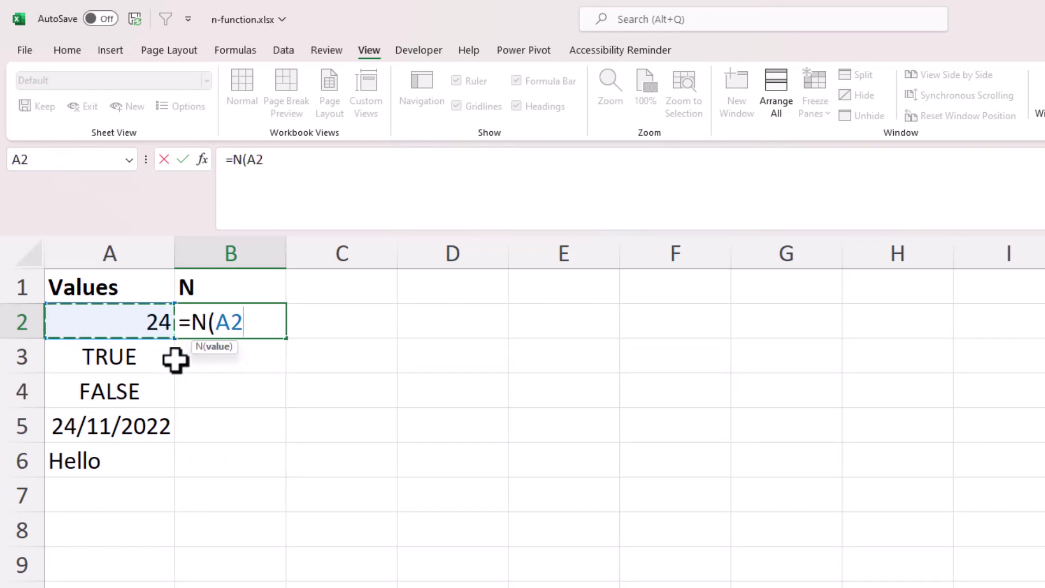
pyautogui.write(')')
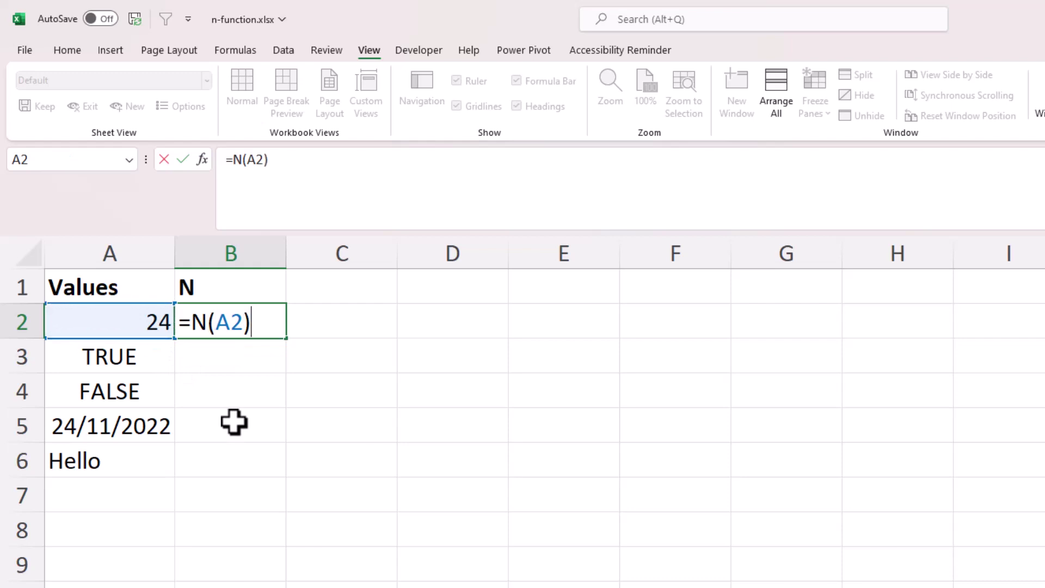
pyautogui.press('Return')
# - Fill the N formula from B2 down to B6 to cover the remaining values
pyautogui.click(259, 327)
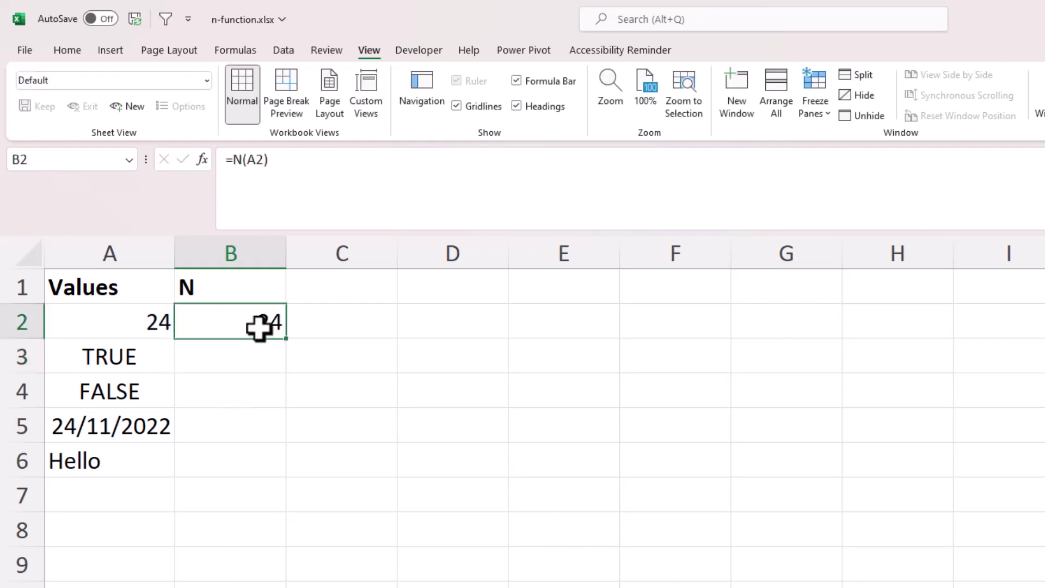
pyautogui.moveTo(286, 340); pyautogui.dragTo(270, 479)
pyautogui.click(476, 407)
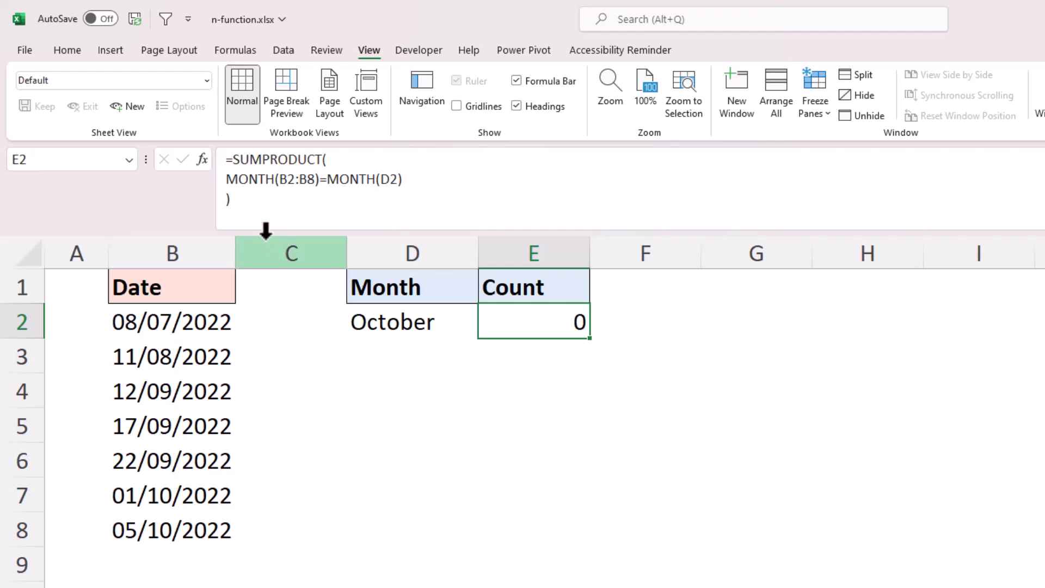
# - Evaluate only the MONTH(B2:B8)=MONTH(D2) part of E2's formula to inspect its array, and leave the formula without saving
pyautogui.moveTo(229, 180); pyautogui.dragTo(406, 179)
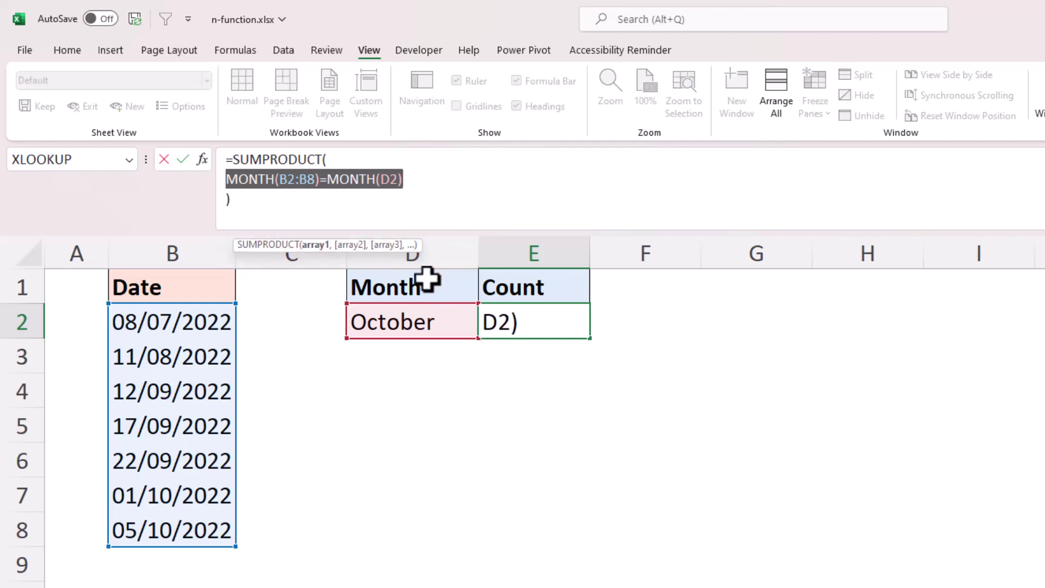
pyautogui.click(251, 53)
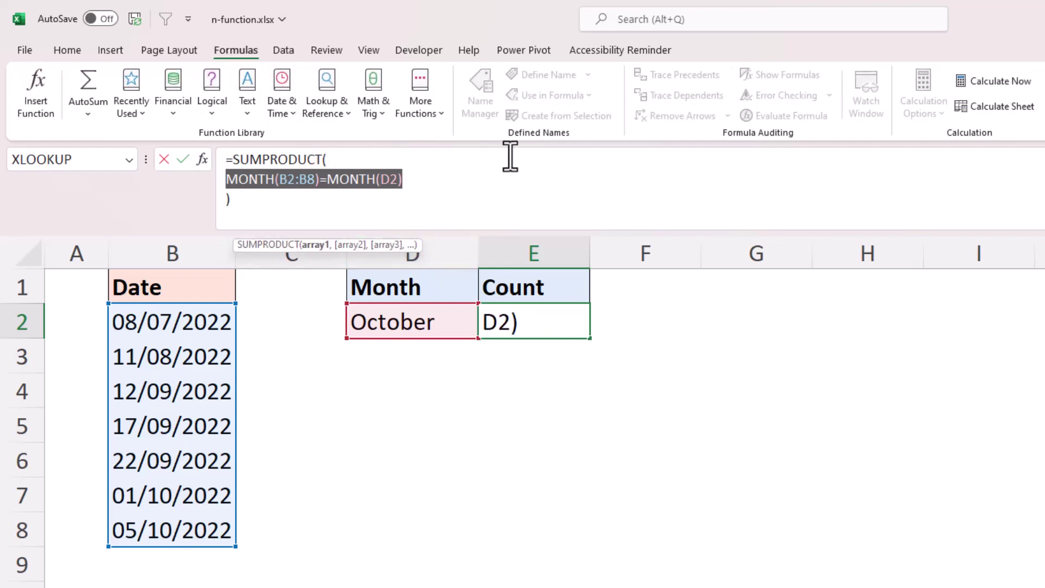
pyautogui.click(985, 78)
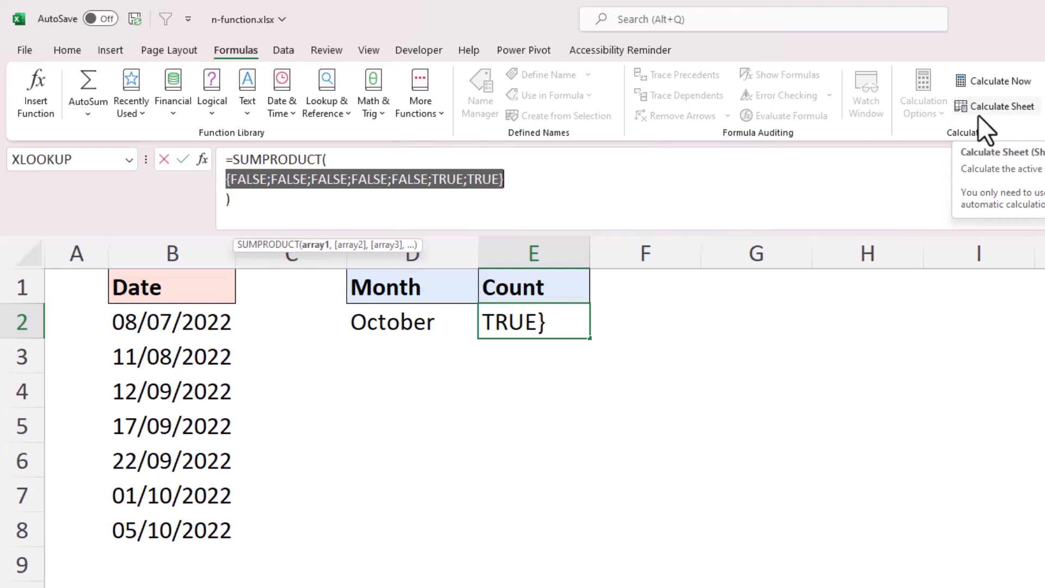
pyautogui.press('Escape')
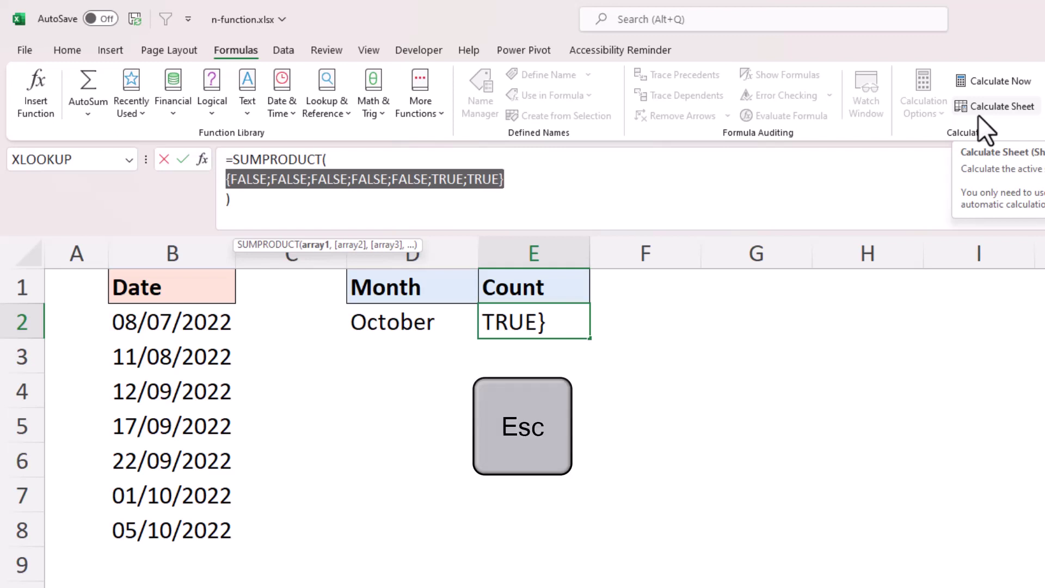
pyautogui.press('Escape')
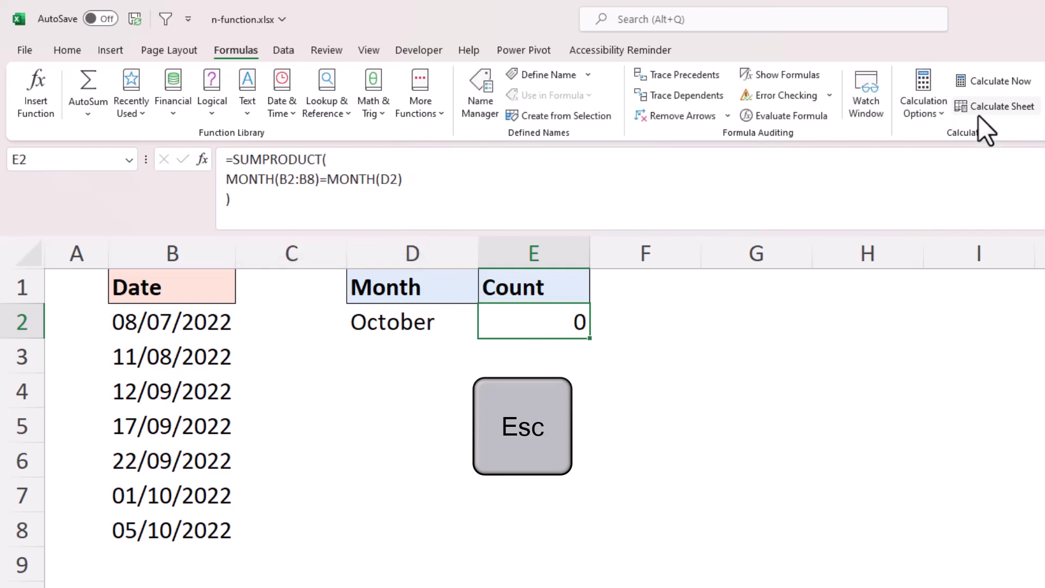
# - Wrap MONTH(B2:B8)=MONTH(D2) in an N function inside E2's SUMPRODUCT formula
pyautogui.click(228, 180)
pyautogui.write('n(')
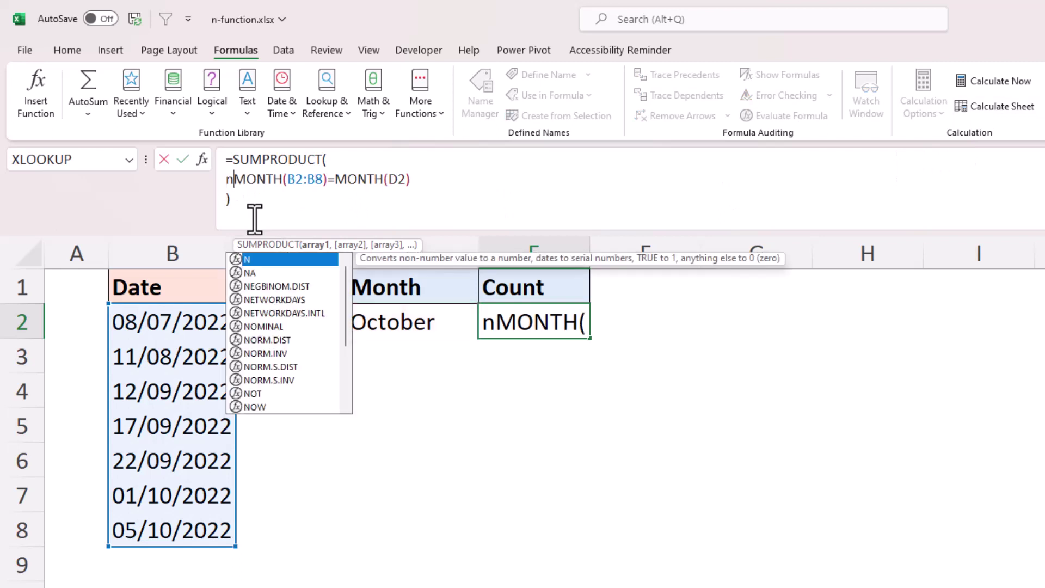
pyautogui.click(418, 179)
pyautogui.write(')')
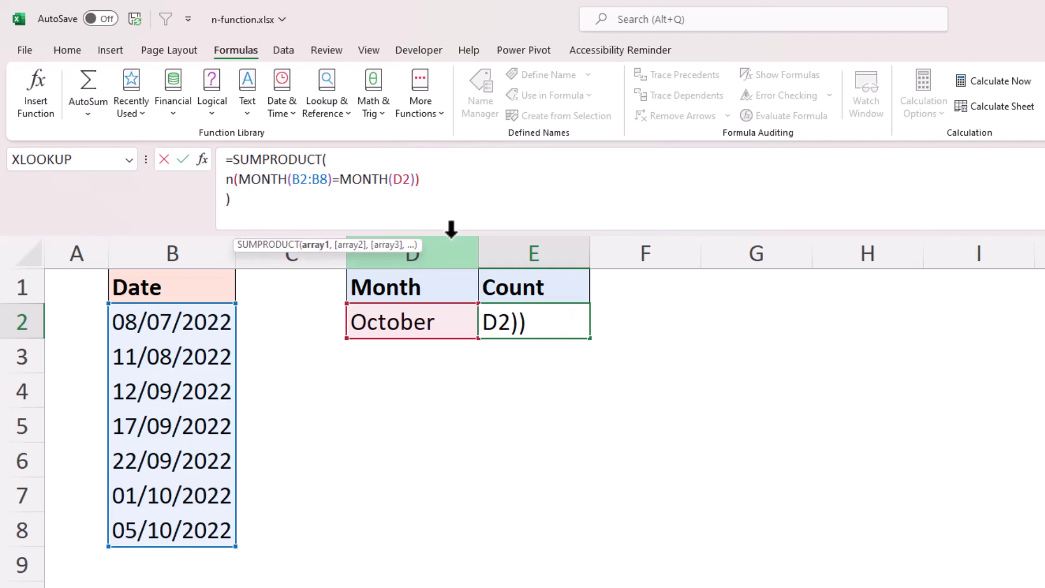
pyautogui.press('Return')
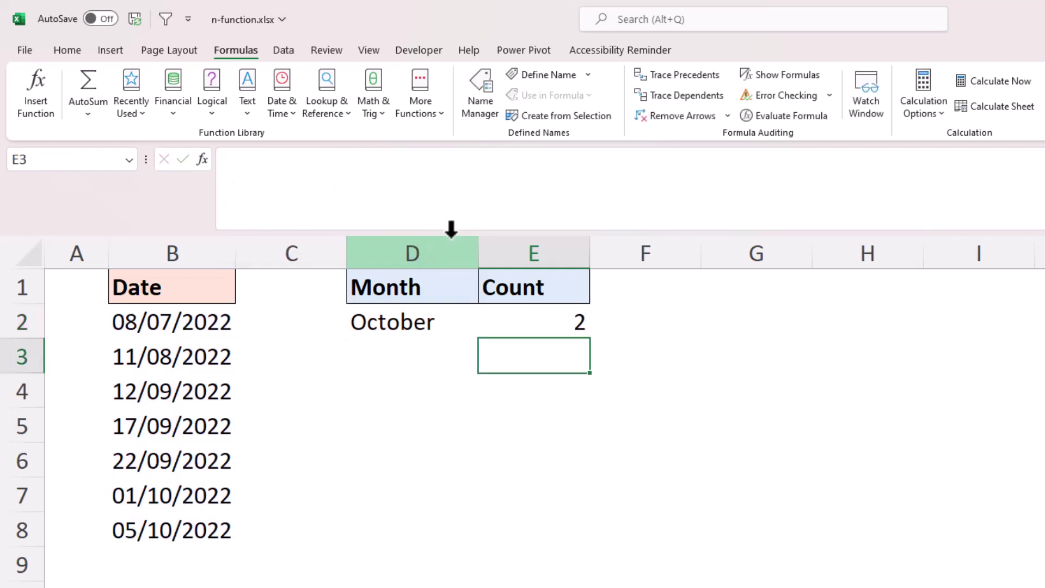
# - Evaluate the N(MONTH(B2:B8)=MONTH(D2)) part of E2's formula to inspect the converted array, and leave without saving
pyautogui.click(532, 327)
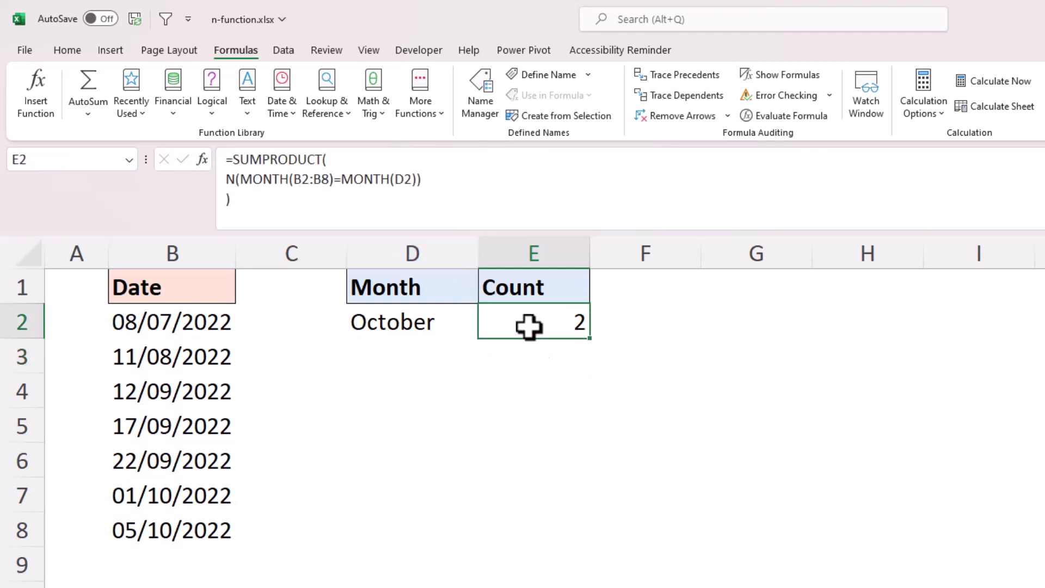
pyautogui.moveTo(226, 179); pyautogui.dragTo(422, 179)
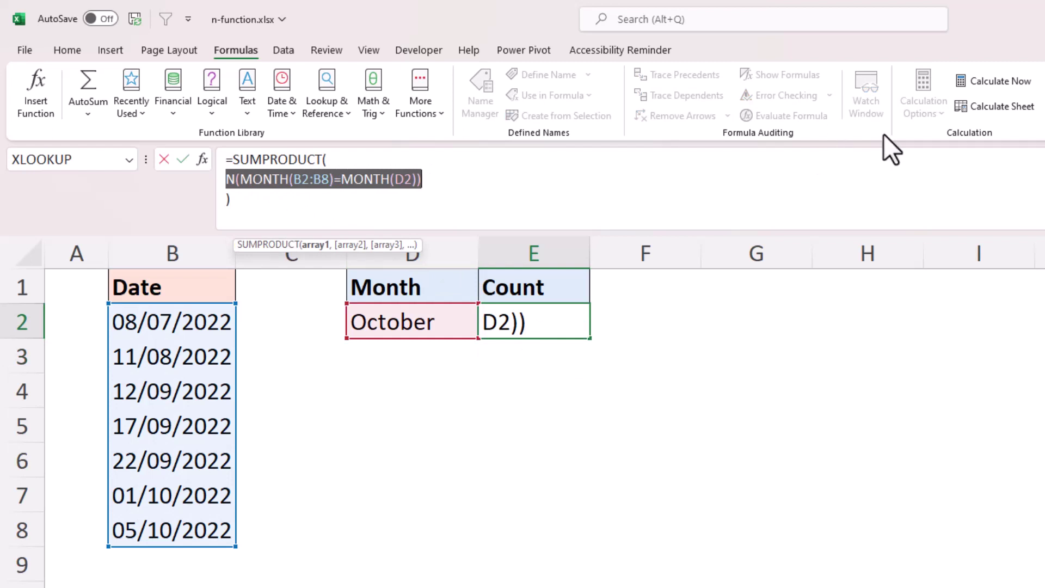
pyautogui.click(988, 80)
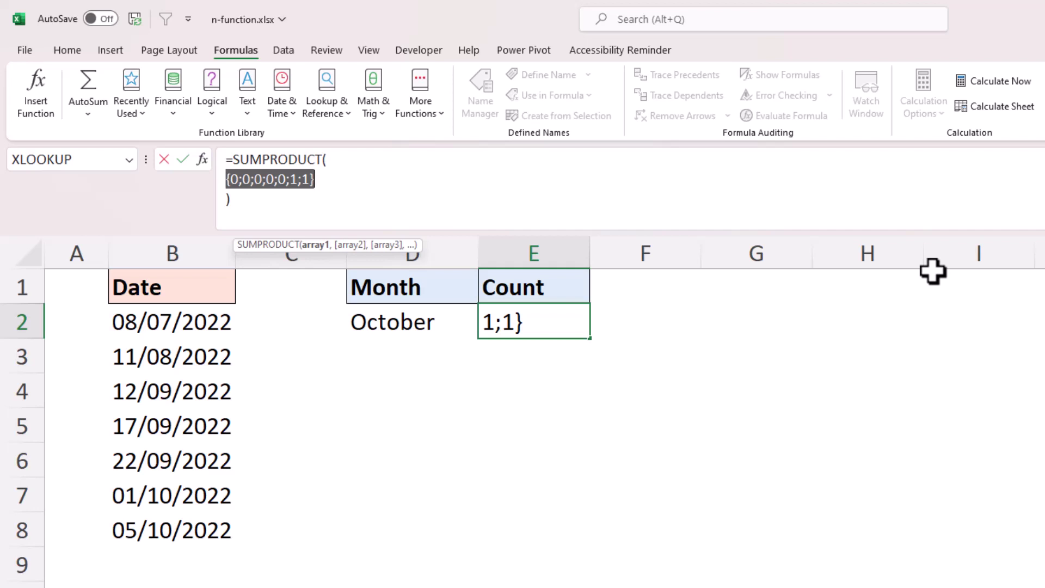
pyautogui.press('Escape')
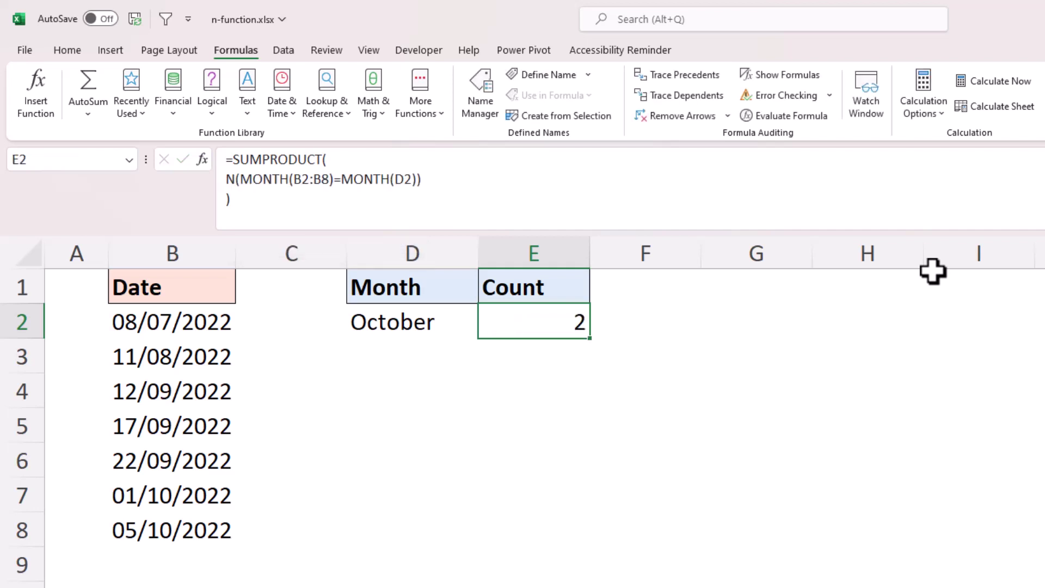
# - Replace the N function in E2's SUMPRODUCT formula with a double unary (--) before the month comparison
pyautogui.click(241, 180)
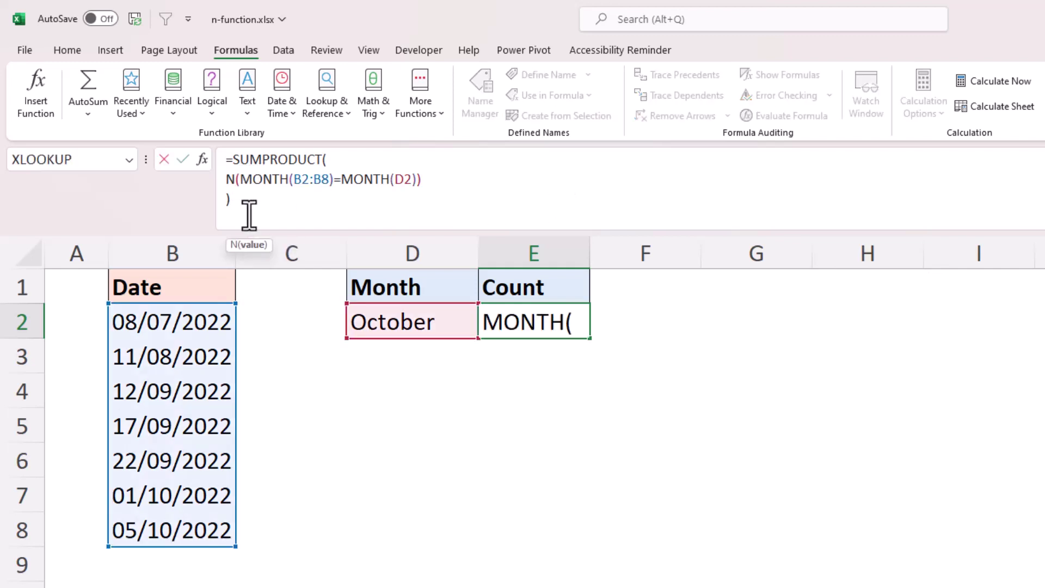
pyautogui.click(234, 179)
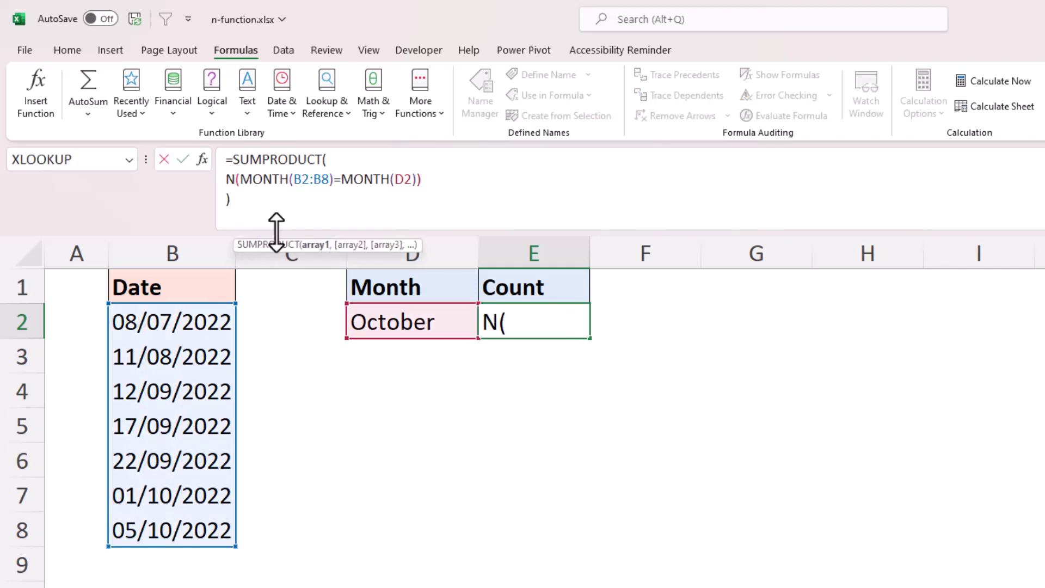
pyautogui.press('BackSpace')
pyautogui.write('--')
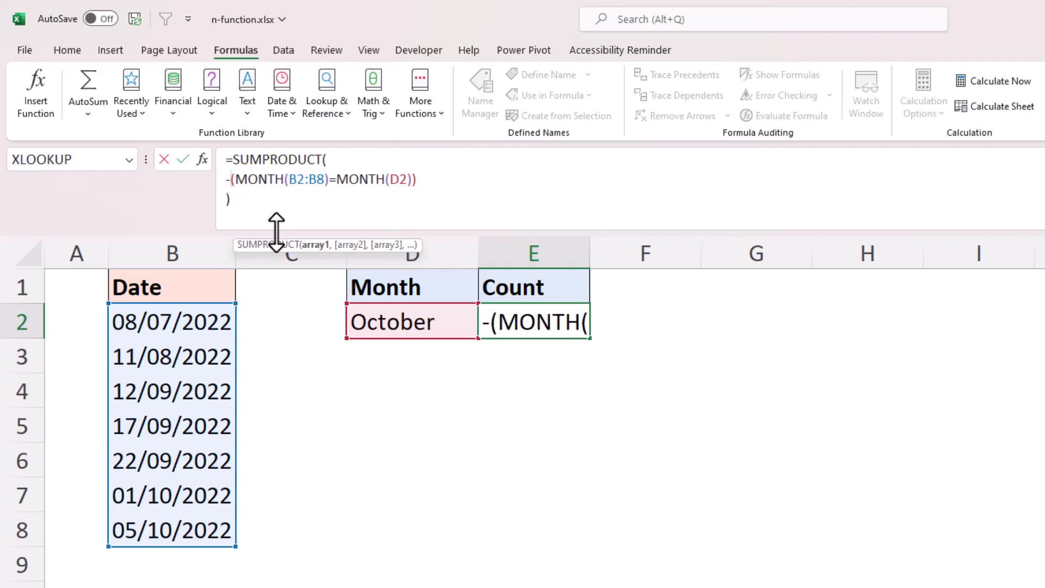
pyautogui.press('Return')
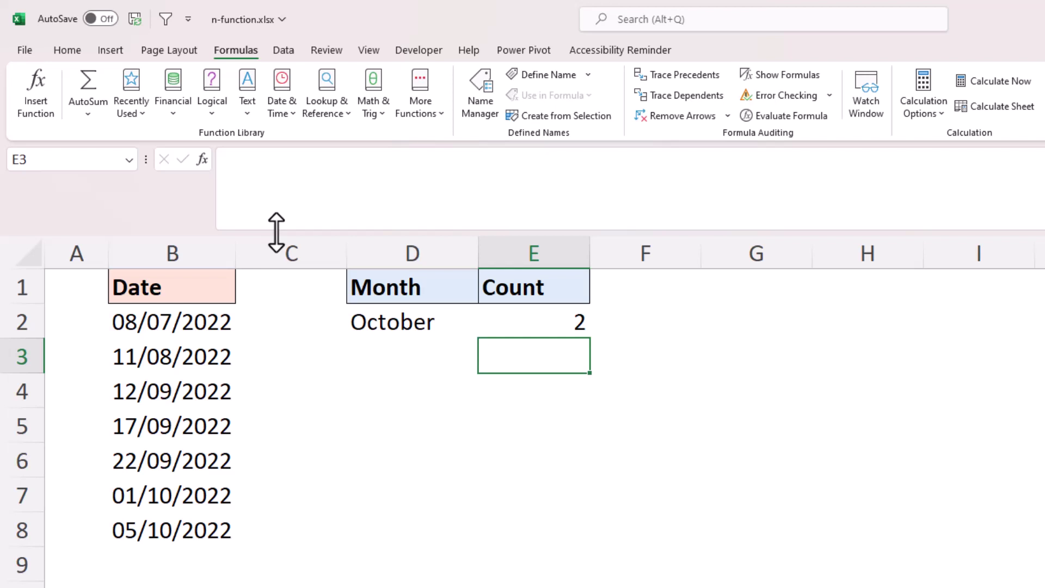
# - In E2's SUMPRODUCT, add + after the month comparison and N("The month cell contains date that is formatted as a month") on a new line
pyautogui.click(543, 327)
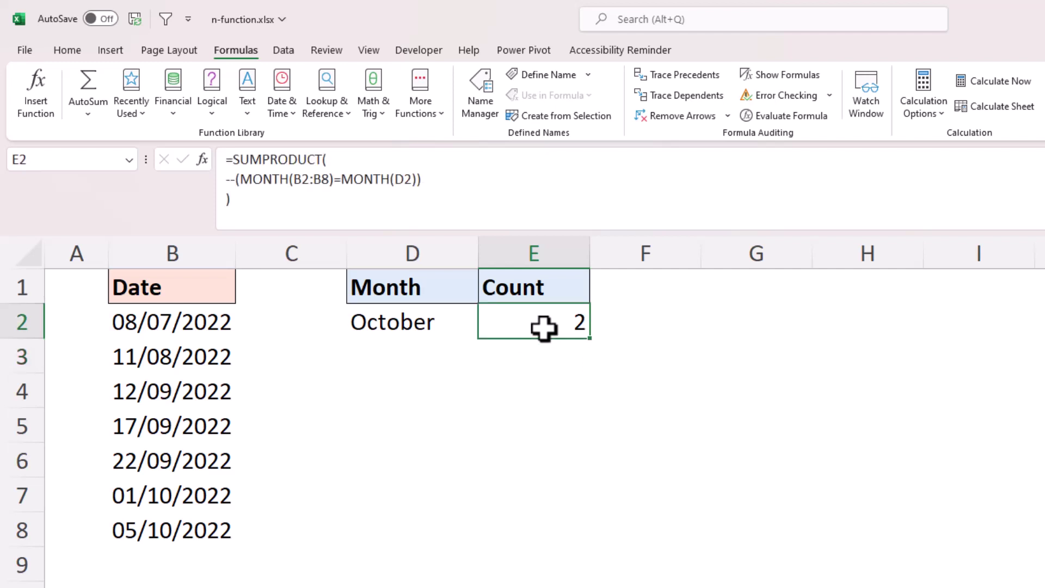
pyautogui.click(429, 181)
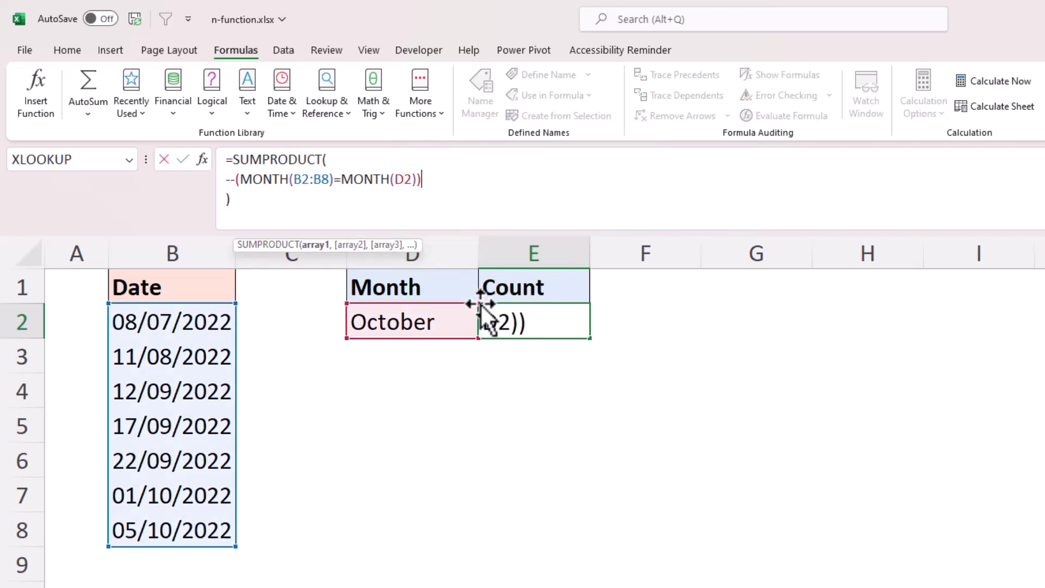
pyautogui.write('+')
pyautogui.hotkey('alt', 'Return')
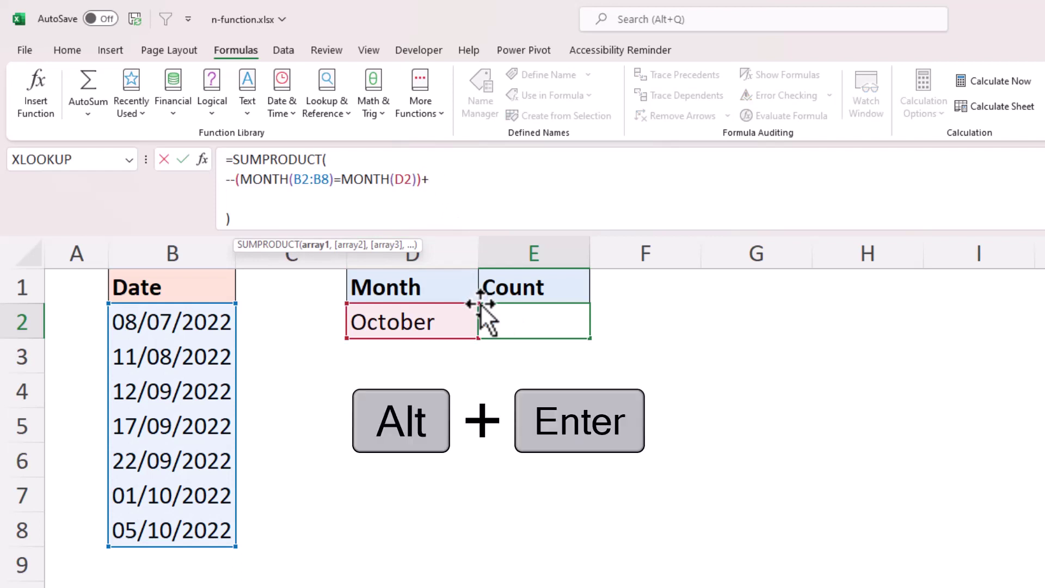
pyautogui.write('n("')
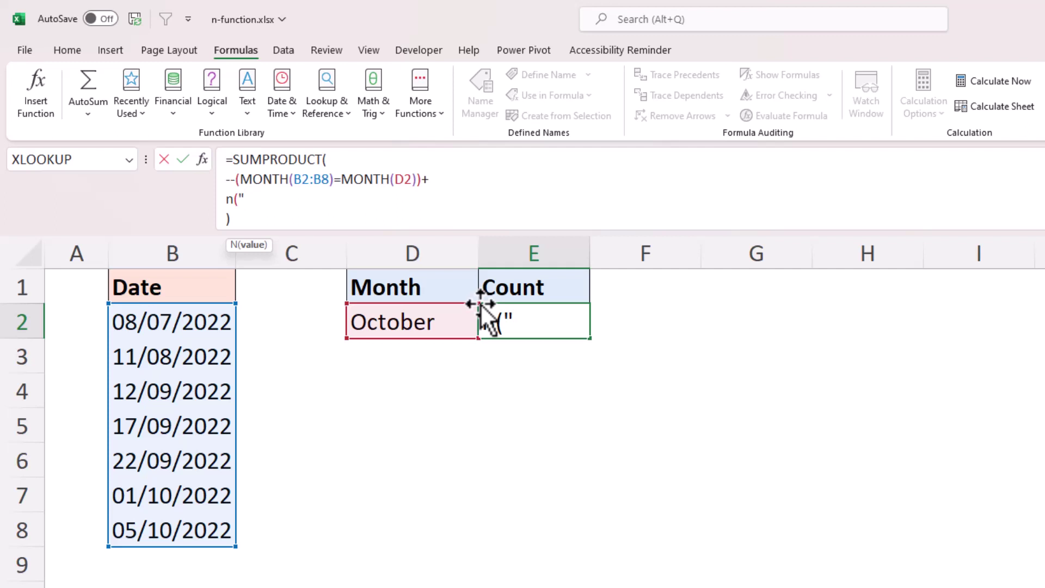
pyautogui.write('The month cell conta')
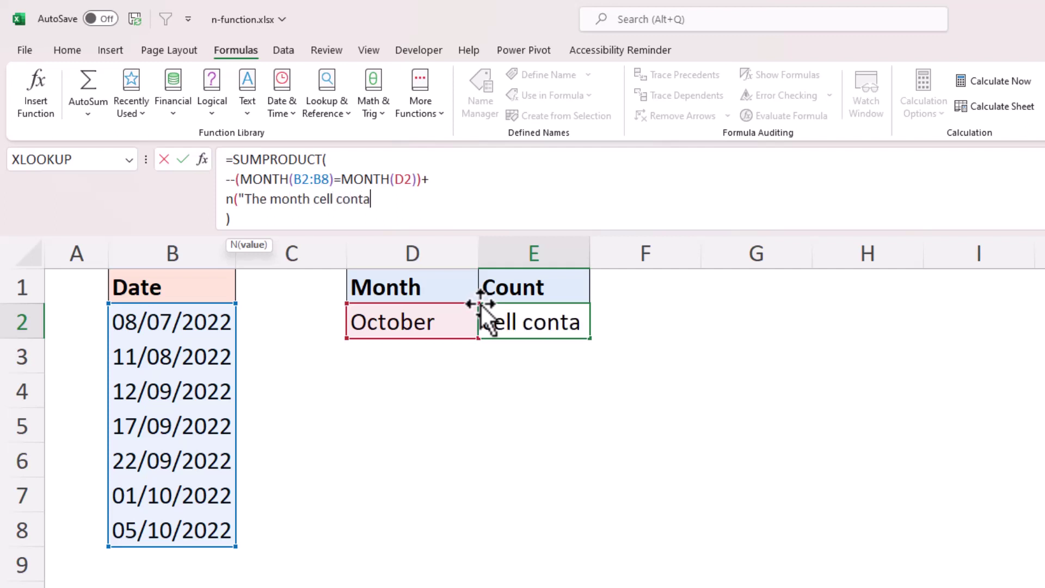
pyautogui.write('ins  date th')
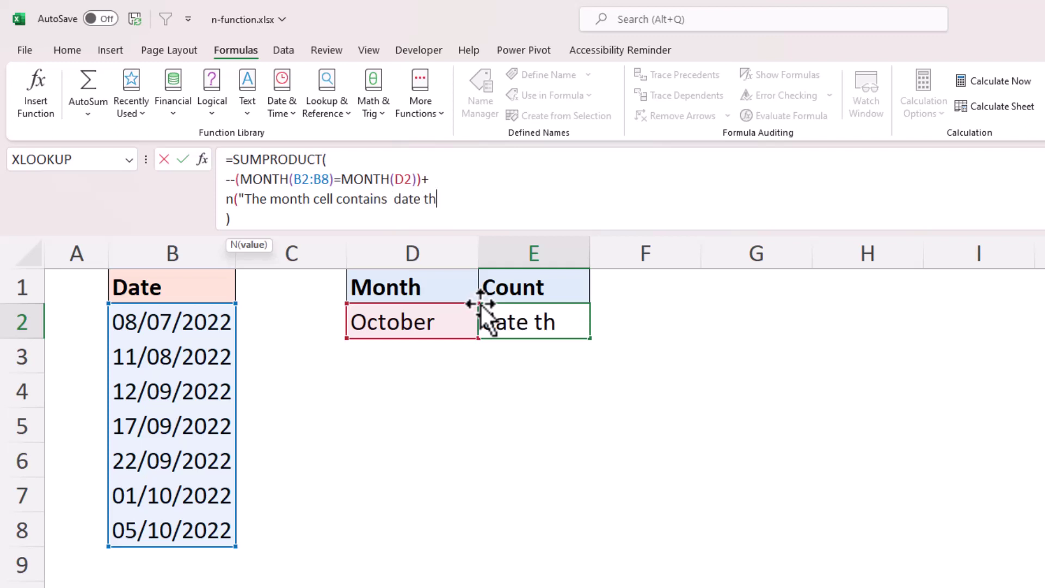
pyautogui.write('at is formatted ')
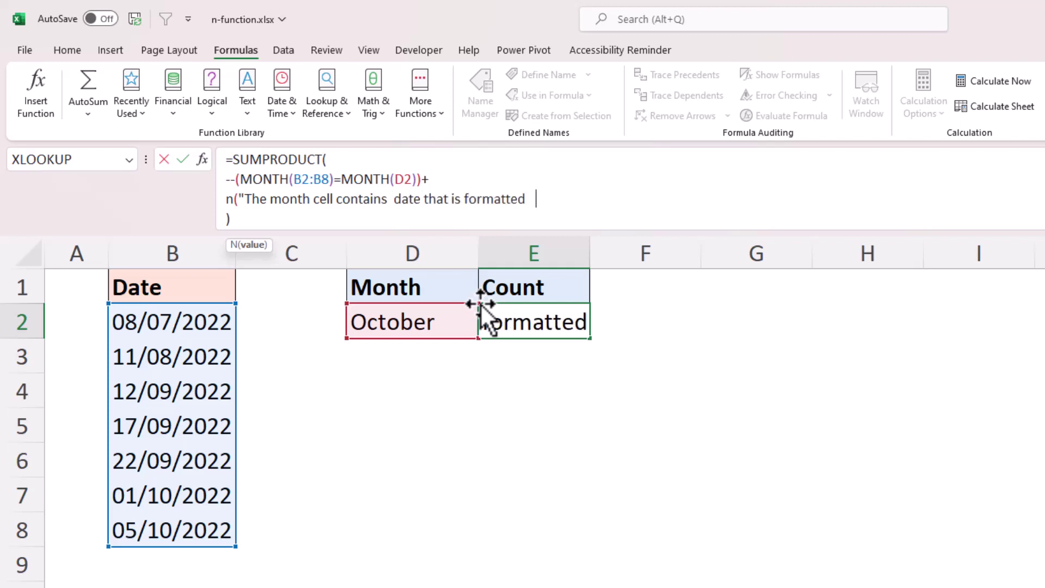
pyautogui.write('as a month"')
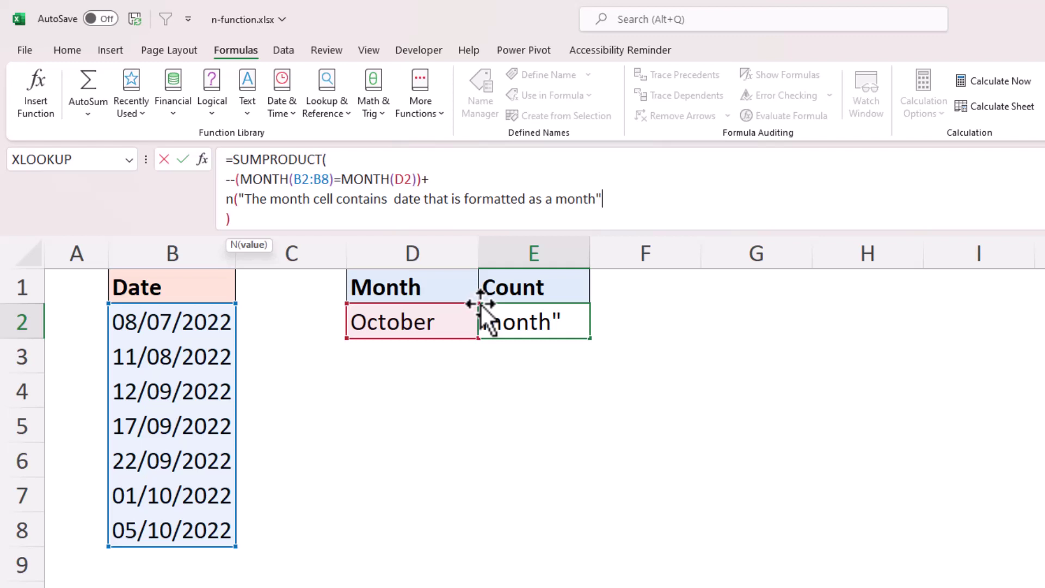
pyautogui.write(')')
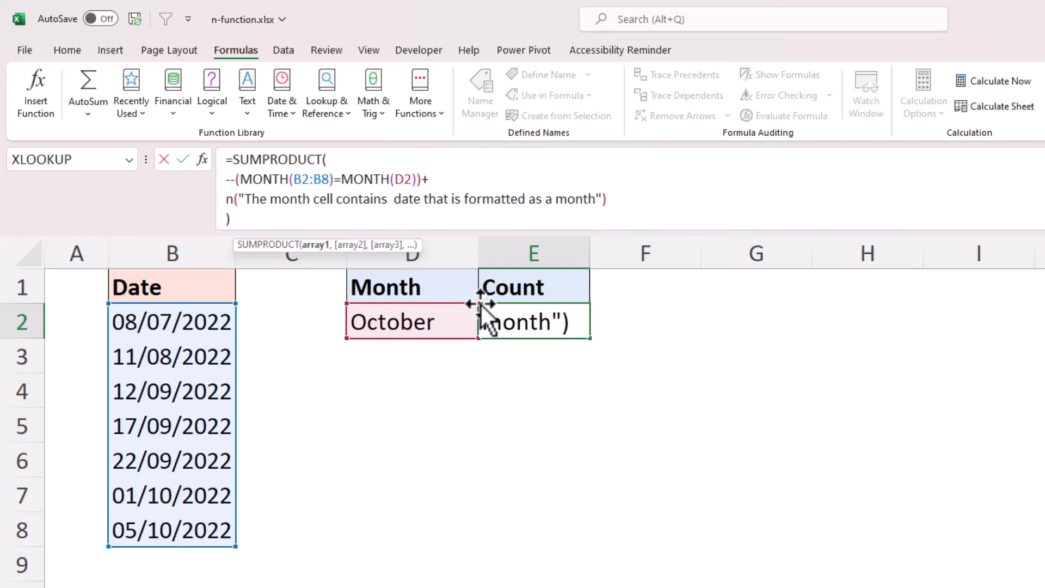
pyautogui.press('Return')
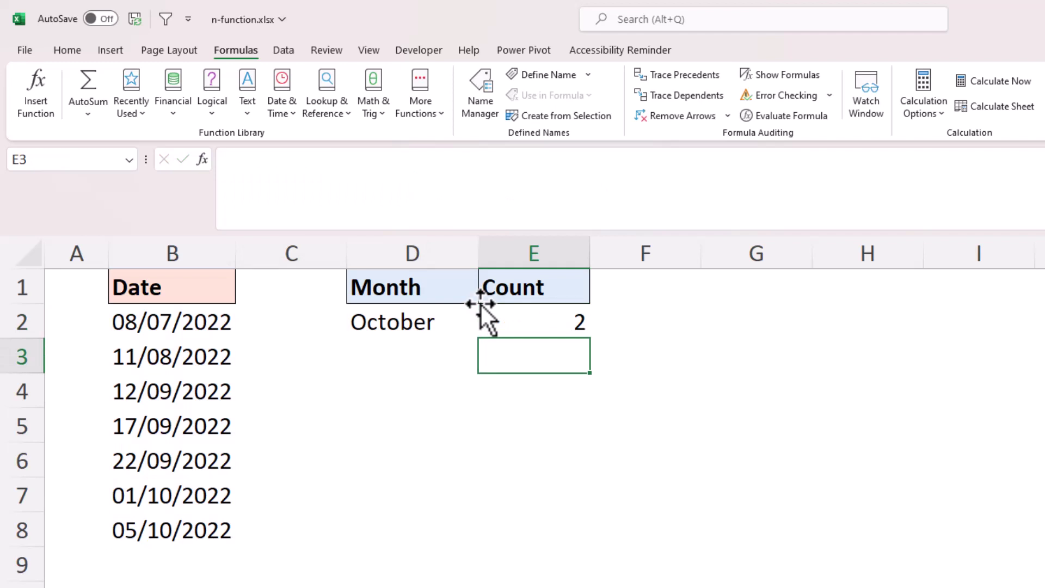
pyautogui.click(495, 321)
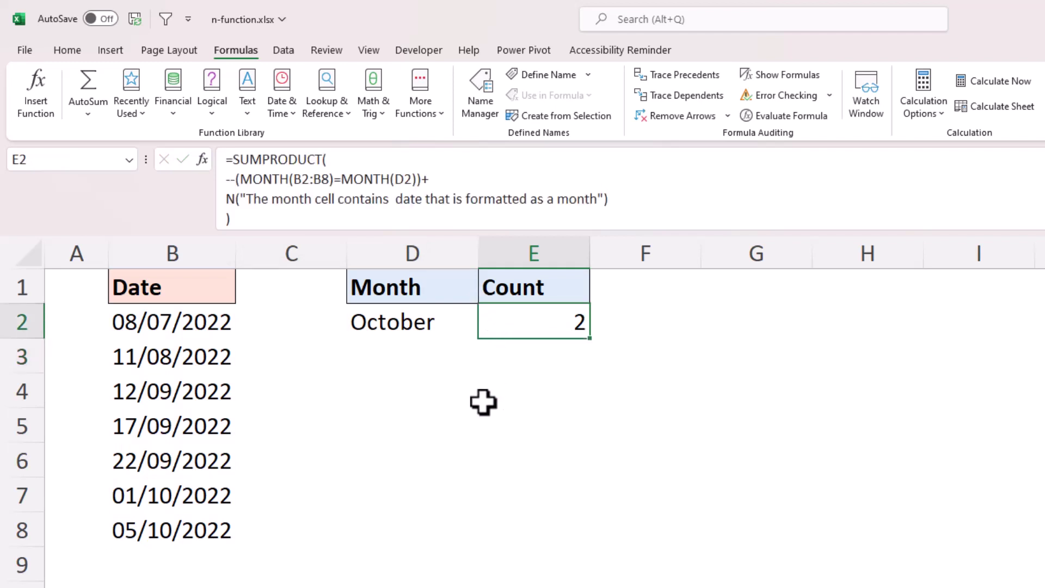